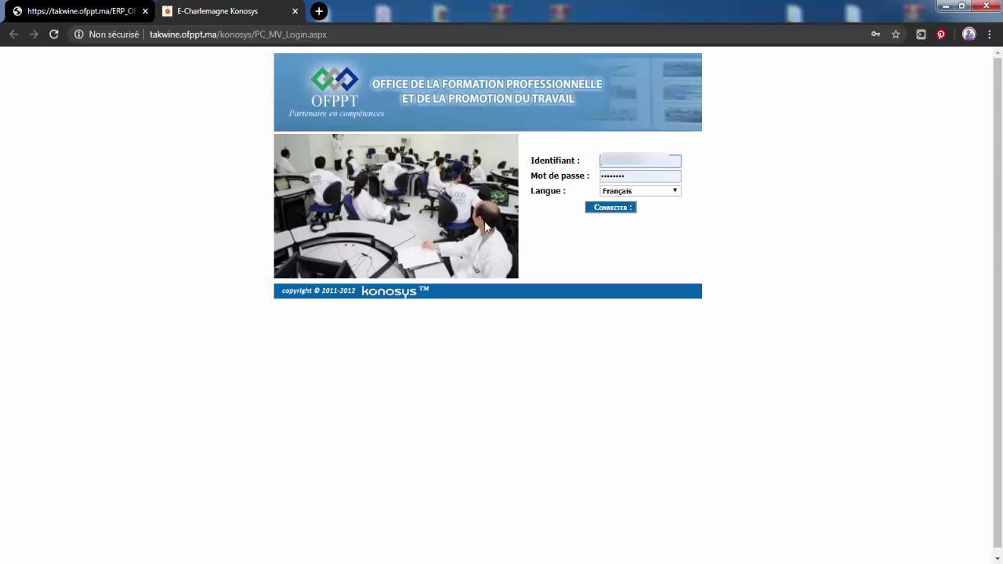
# Step: Open the OFPPT Inscription form and submit its first stage with the candidate's CNI, CNE / Massar, birth date and nationality
pyautogui.click(576, 256)
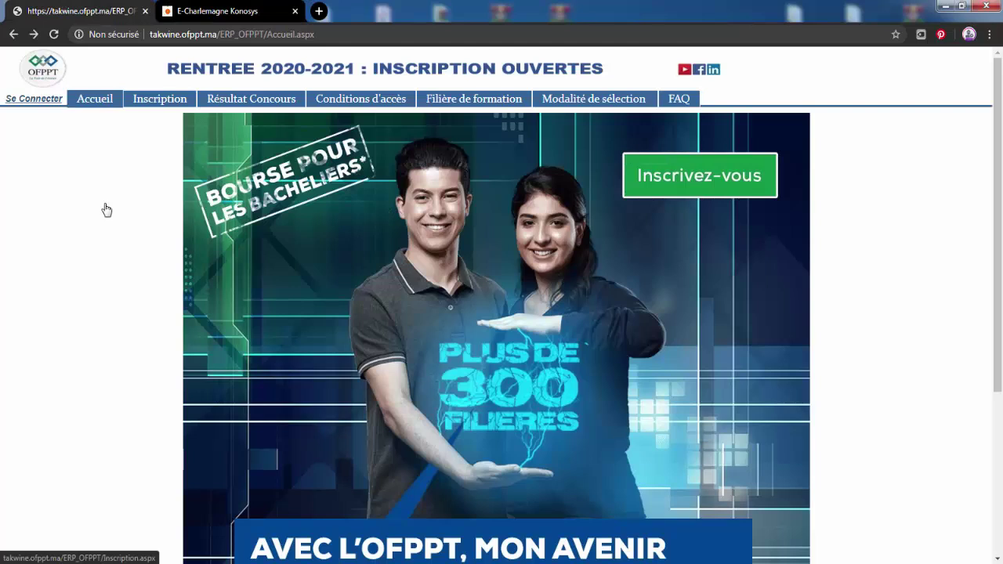
pyautogui.click(158, 106)
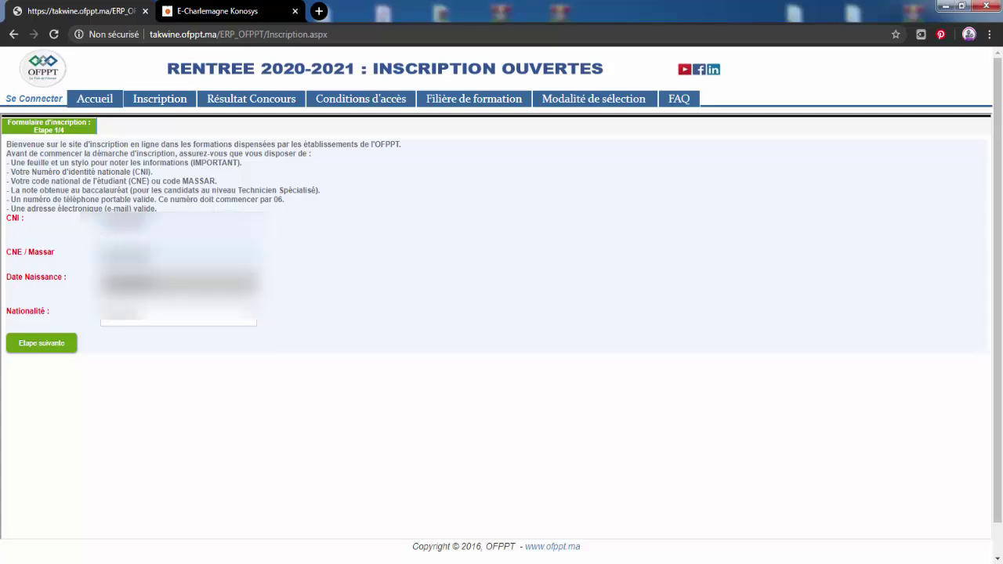
pyautogui.click(74, 313)
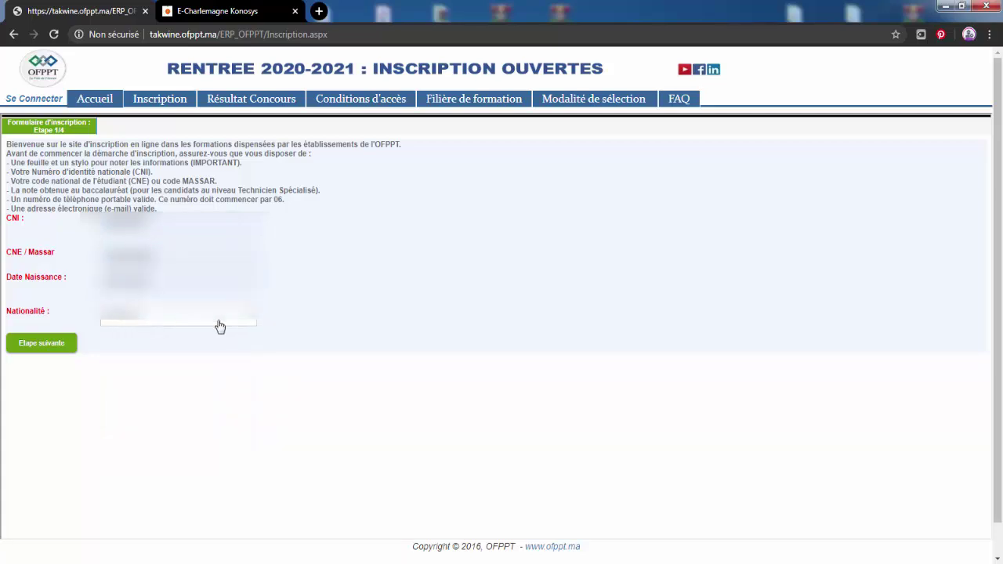
pyautogui.click(47, 350)
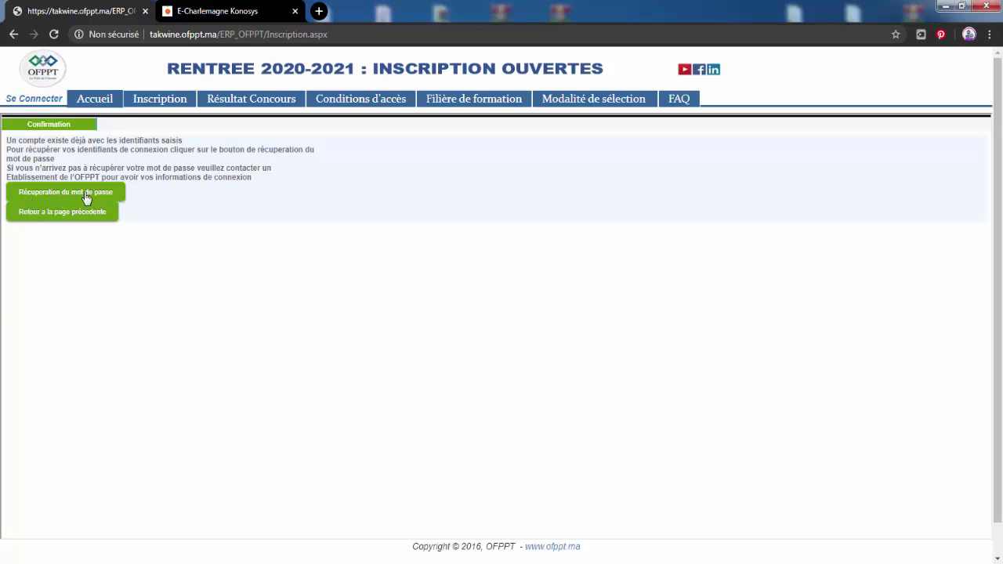
# Step: Open password recovery, select the secret question "Quelle est votre ville de naissance" and fill in the security answer
pyautogui.click(58, 195)
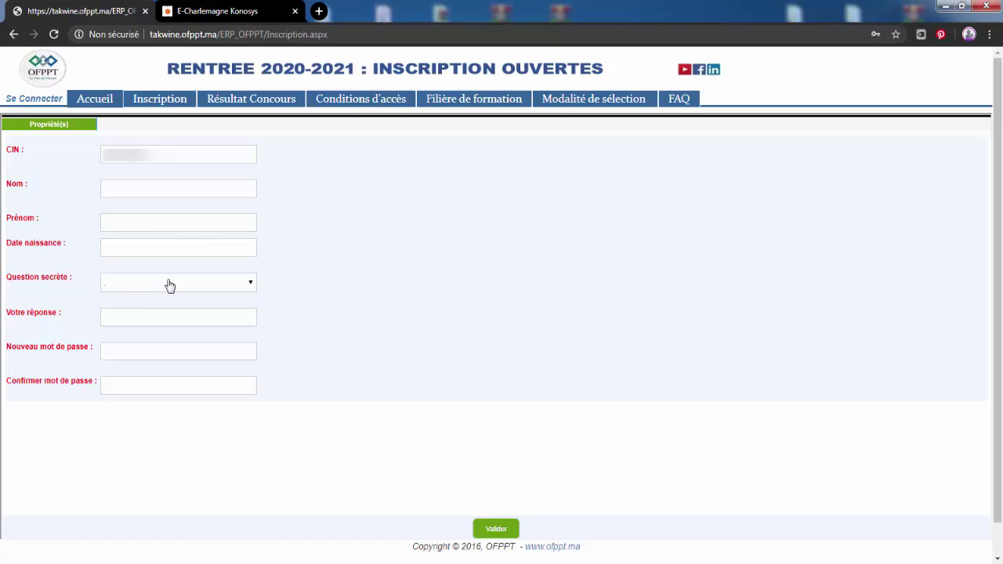
pyautogui.click(251, 288)
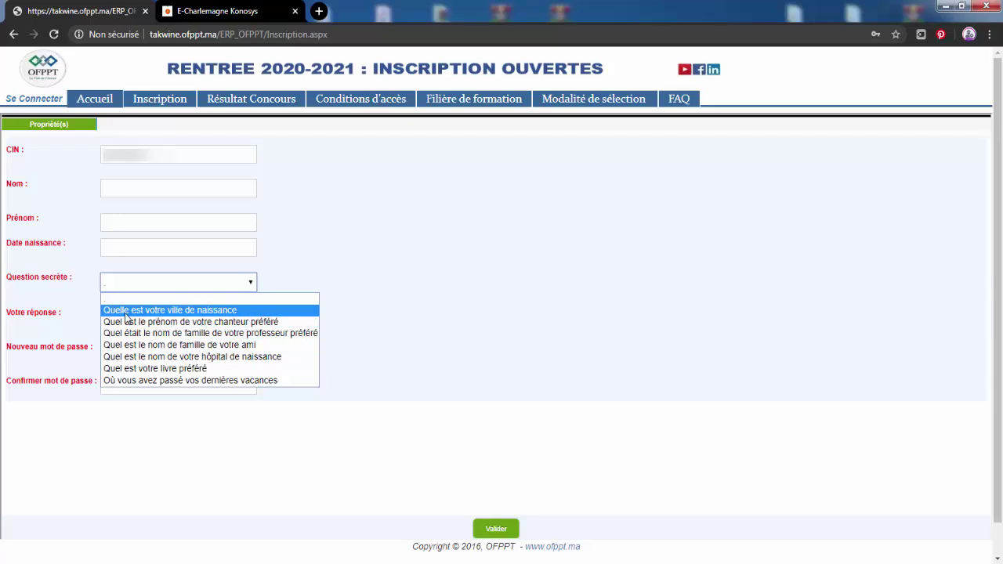
pyautogui.click(218, 310)
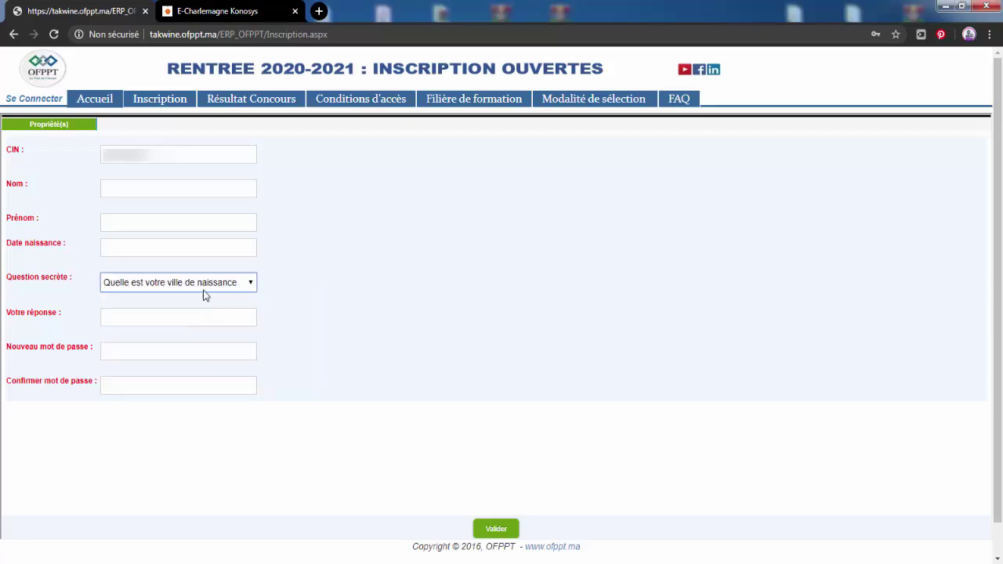
pyautogui.click(139, 317)
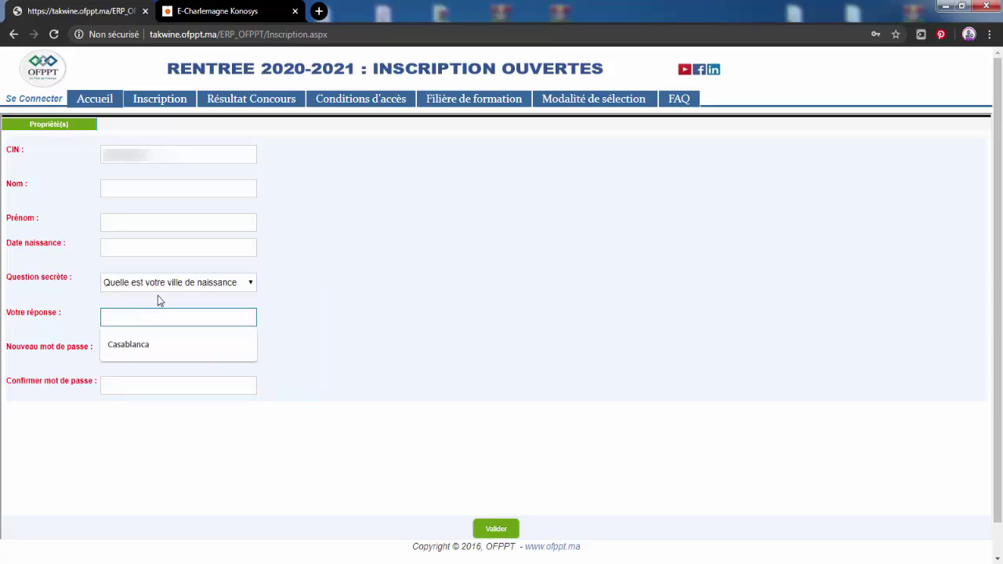
pyautogui.click(134, 348)
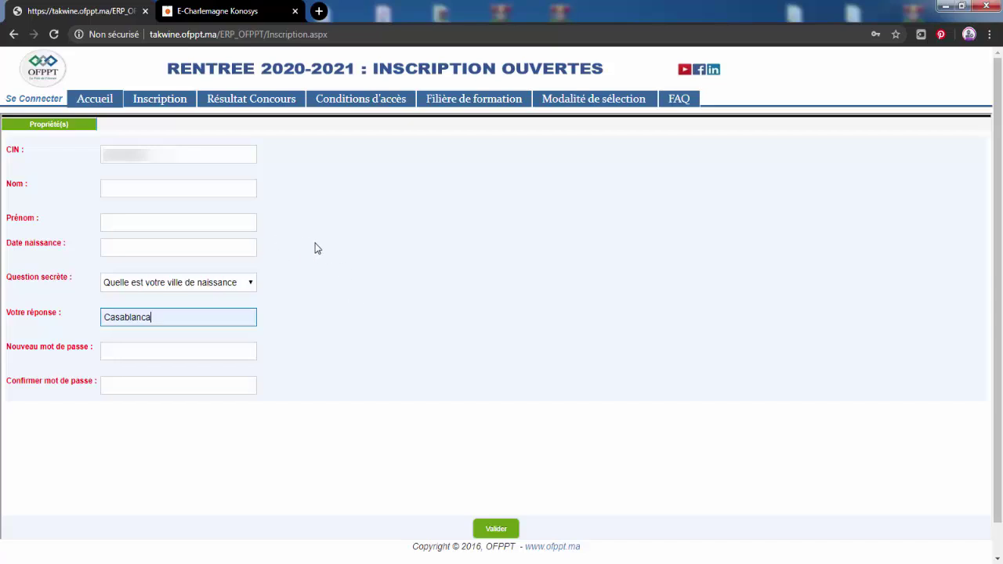
# Step: Leave the recovery form and sign in to the Konosys candidate account with the already filled-in credentials
pyautogui.click(158, 105)
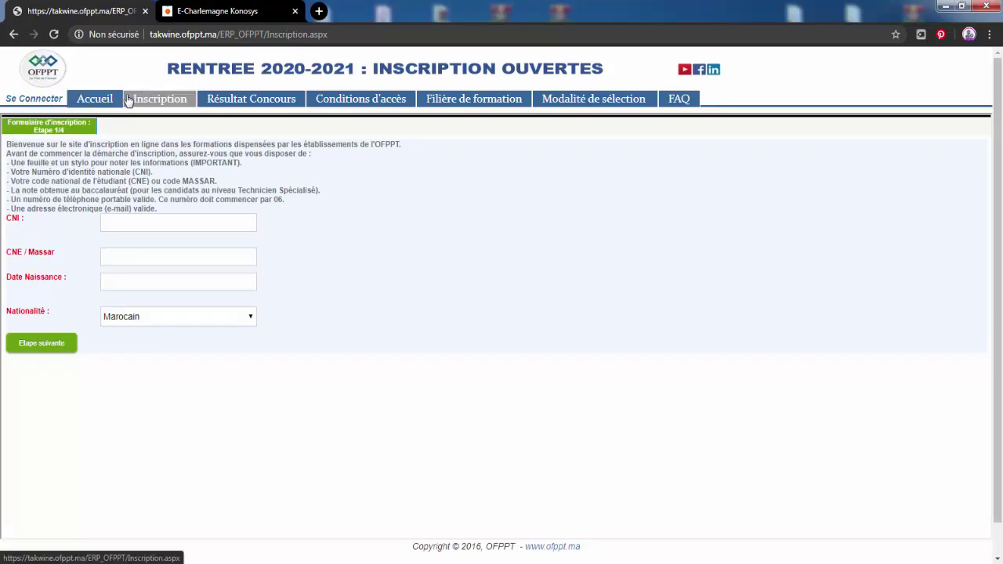
pyautogui.click(36, 101)
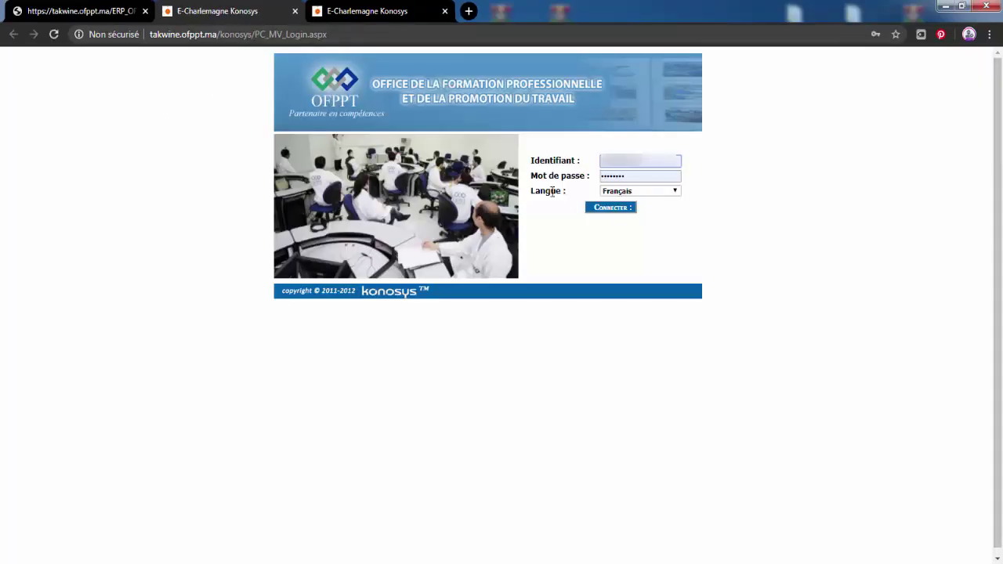
pyautogui.click(610, 209)
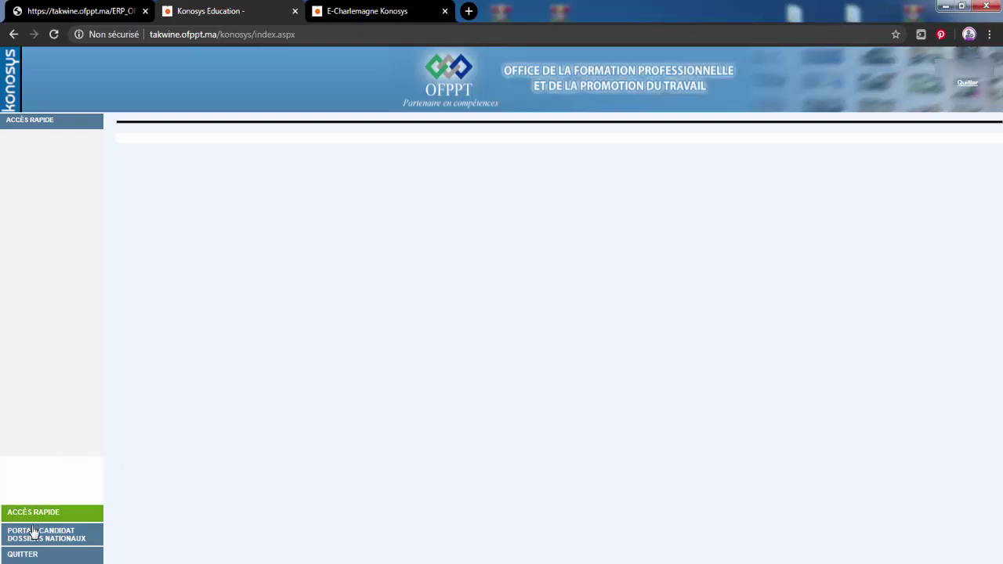
# Step: Open Mes dossiers nationaux and review the course choices of the Electromécanique des Systèmes Automatisées file without saving changes
pyautogui.click(66, 538)
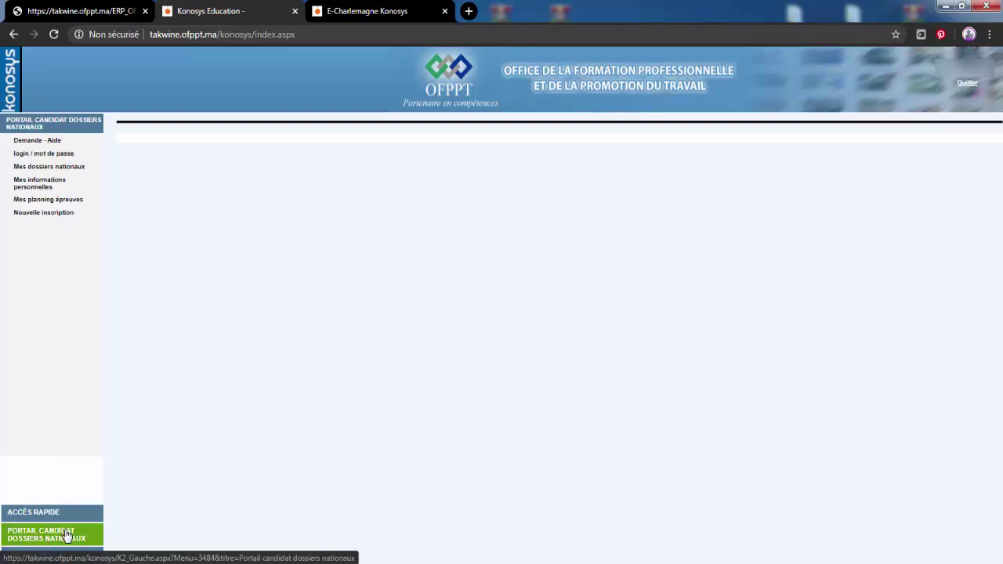
pyautogui.click(63, 170)
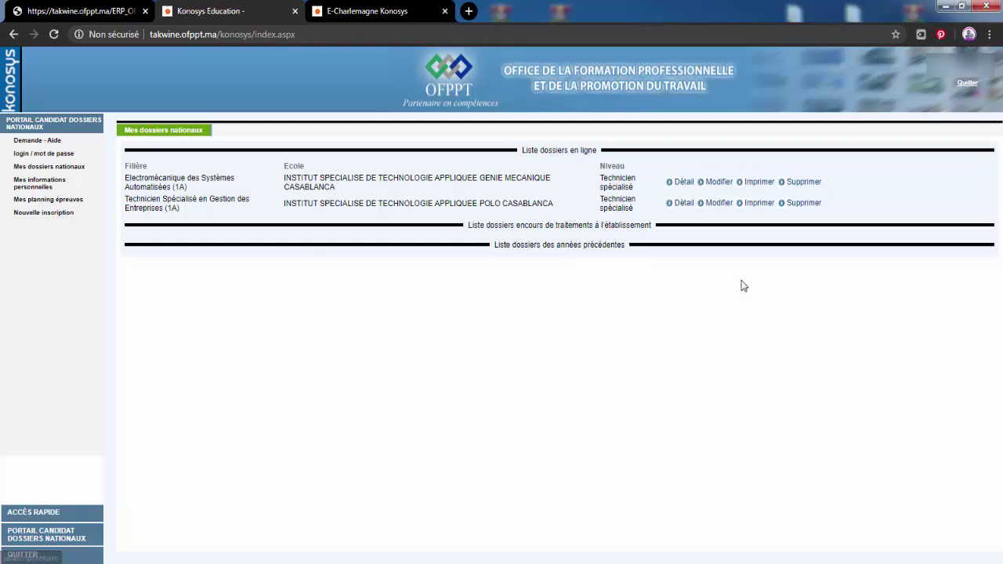
pyautogui.click(722, 185)
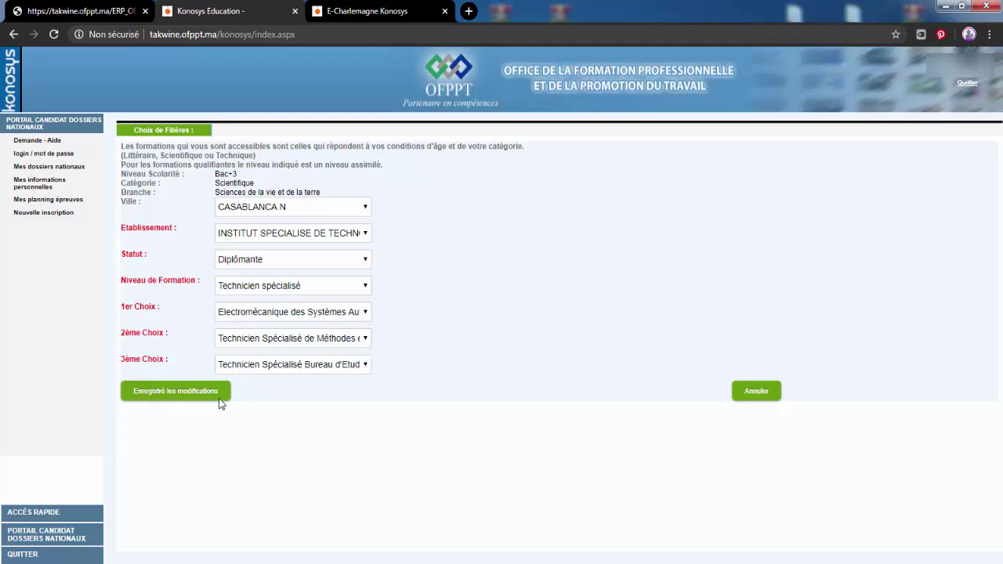
pyautogui.click(757, 393)
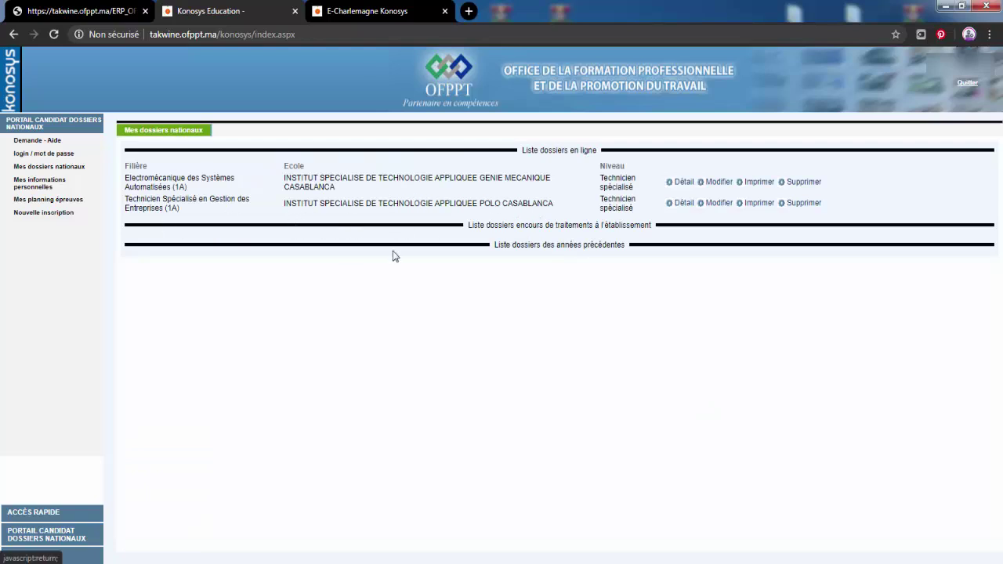
# Step: Examine the details and course choices of the Technicien Spécialisé en Gestion des Entreprises file without saving changes
pyautogui.click(683, 204)
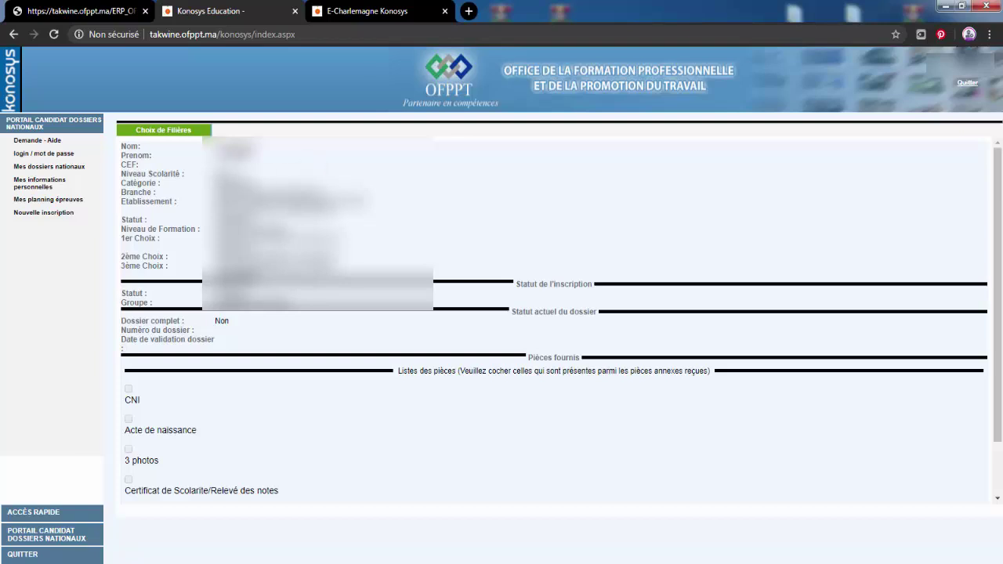
pyautogui.scroll(-2, 552, 392)
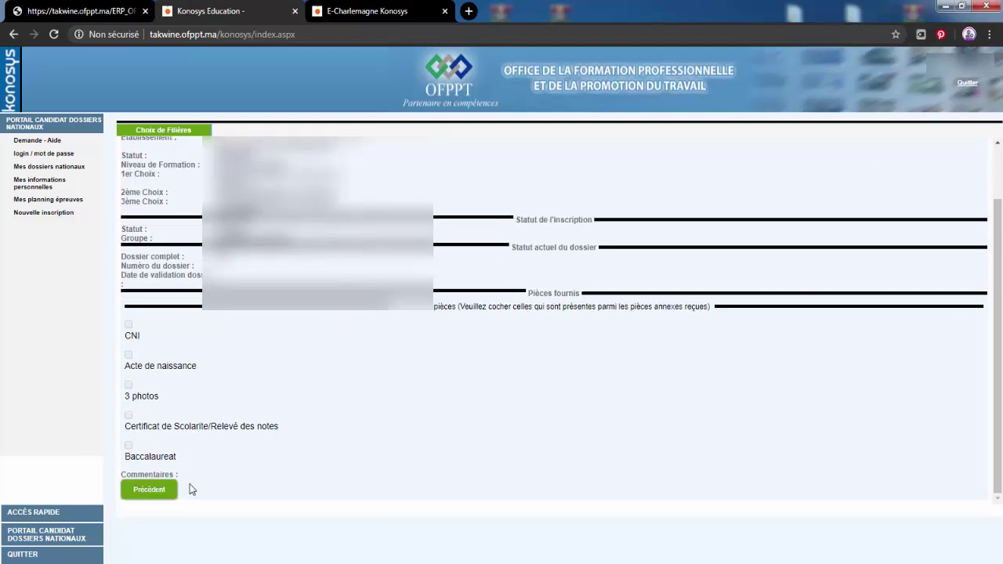
pyautogui.click(145, 495)
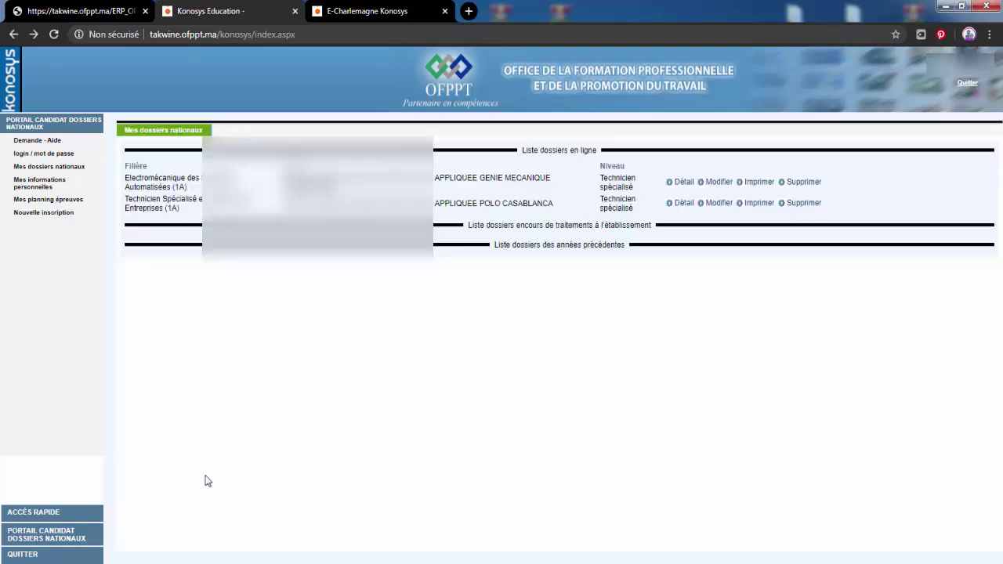
pyautogui.click(710, 207)
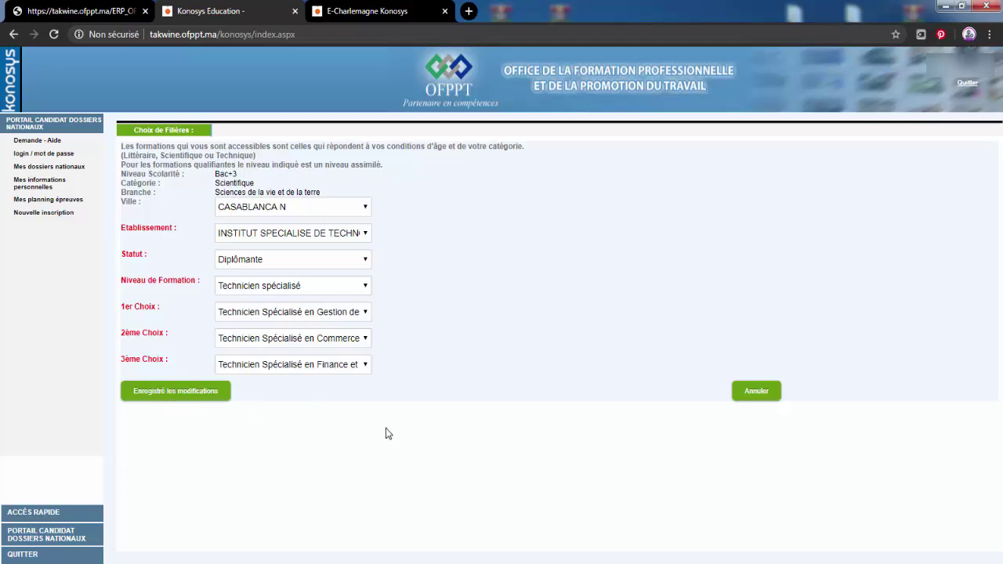
pyautogui.click(754, 396)
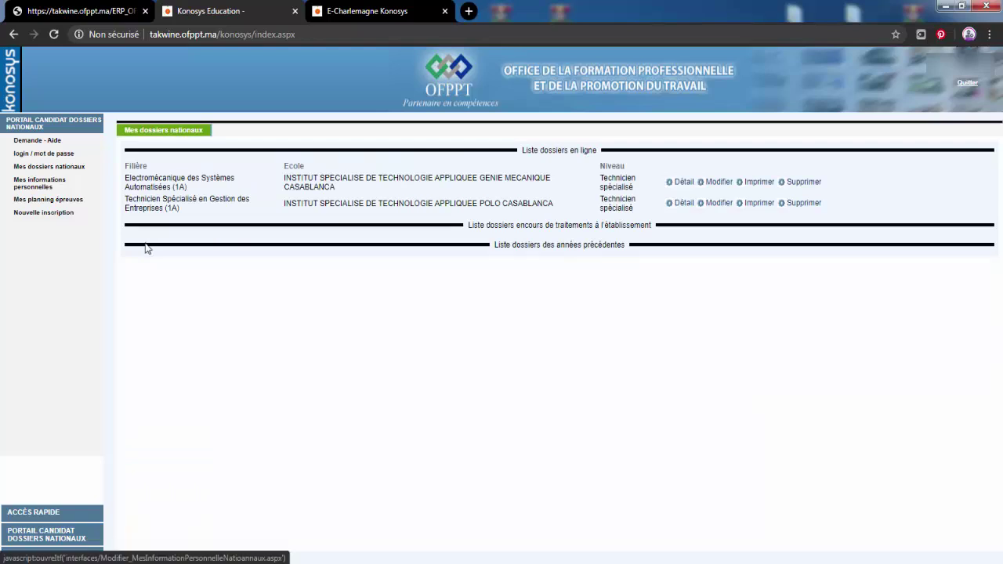
# Step: Review the candidate's personal information and return to the list of national files
pyautogui.click(50, 190)
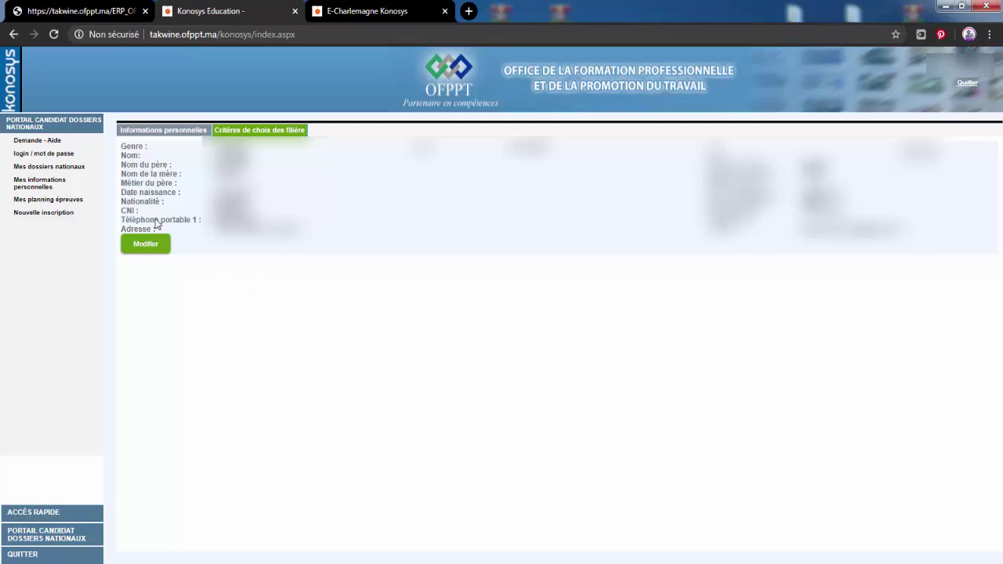
pyautogui.click(49, 166)
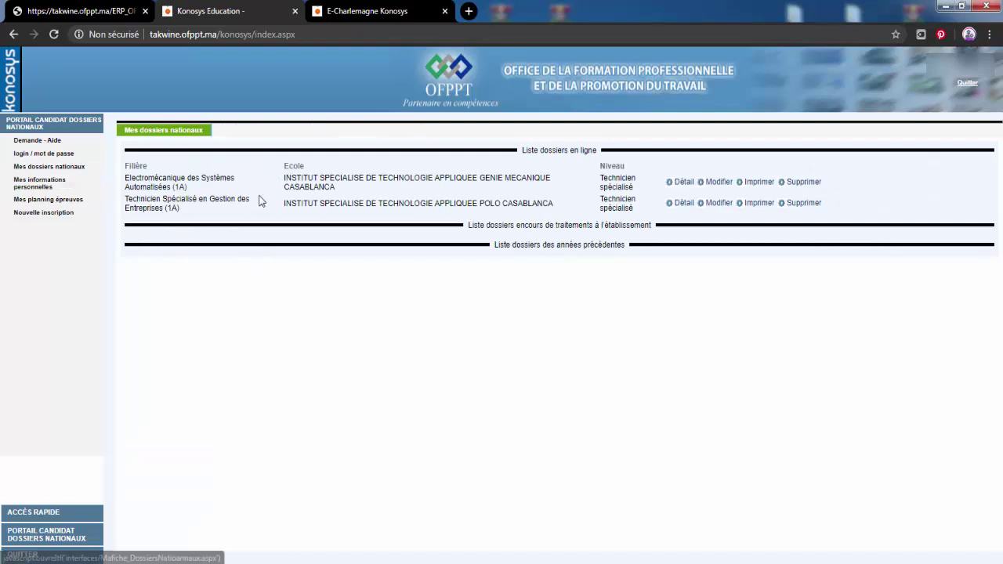
# Step: Start a Nouvelle inscription with Ville CASABLANCA N and Etablissement INSTITUT SPECIALISE DE TECHNOLOGIE APPLIQUEE AIN CHOK-INARA CASABLANCA
pyautogui.click(60, 222)
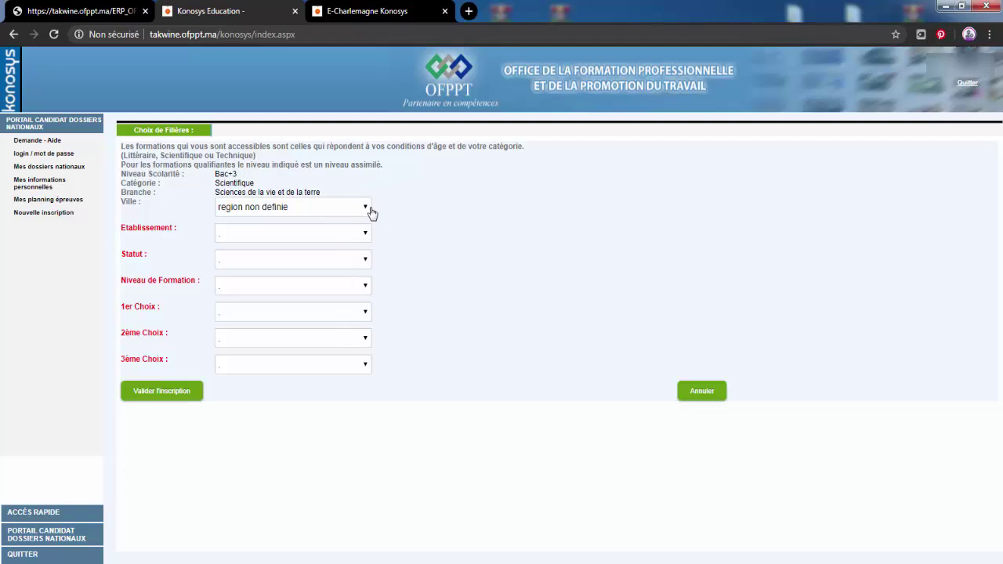
pyautogui.click(365, 208)
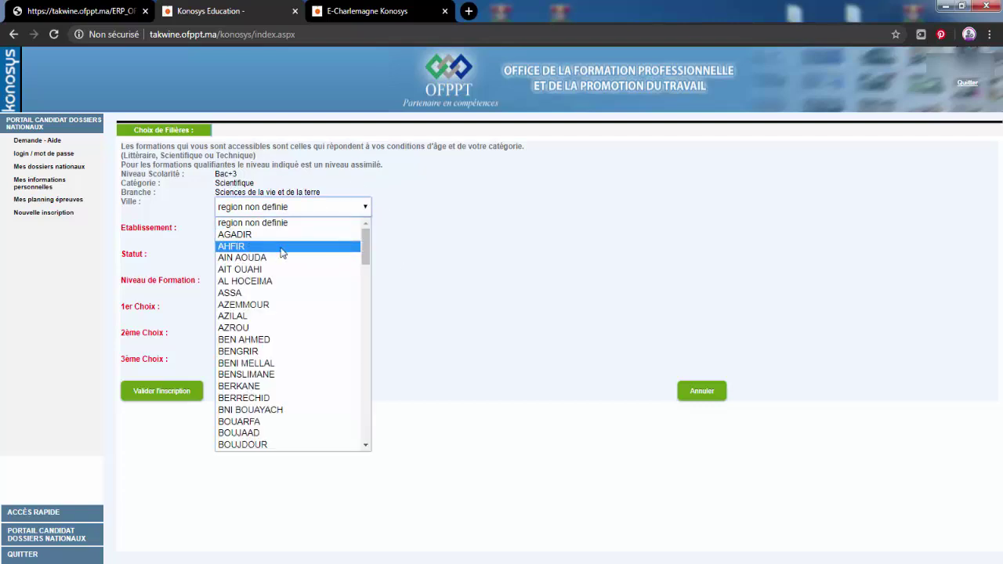
pyautogui.press('c')
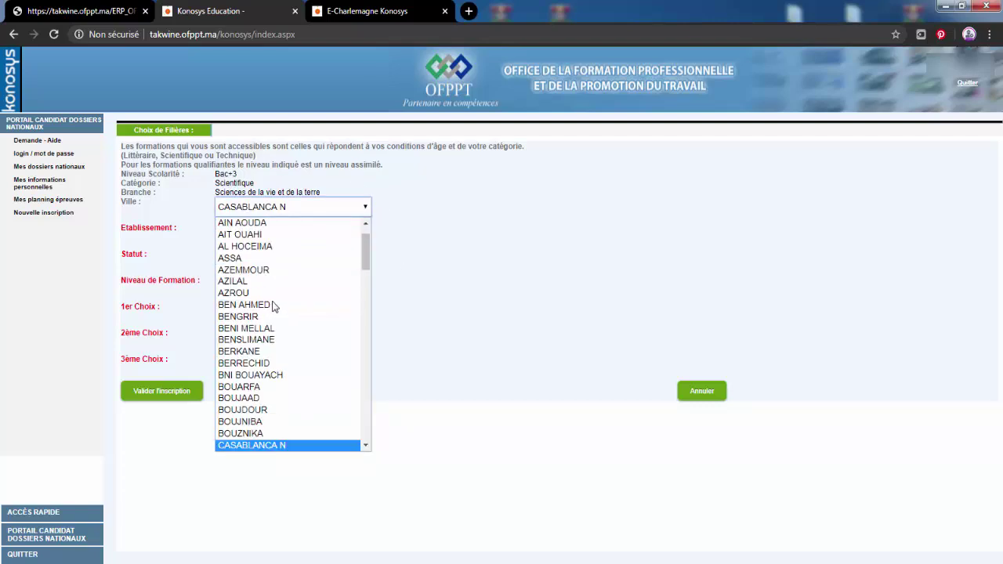
pyautogui.press('Return')
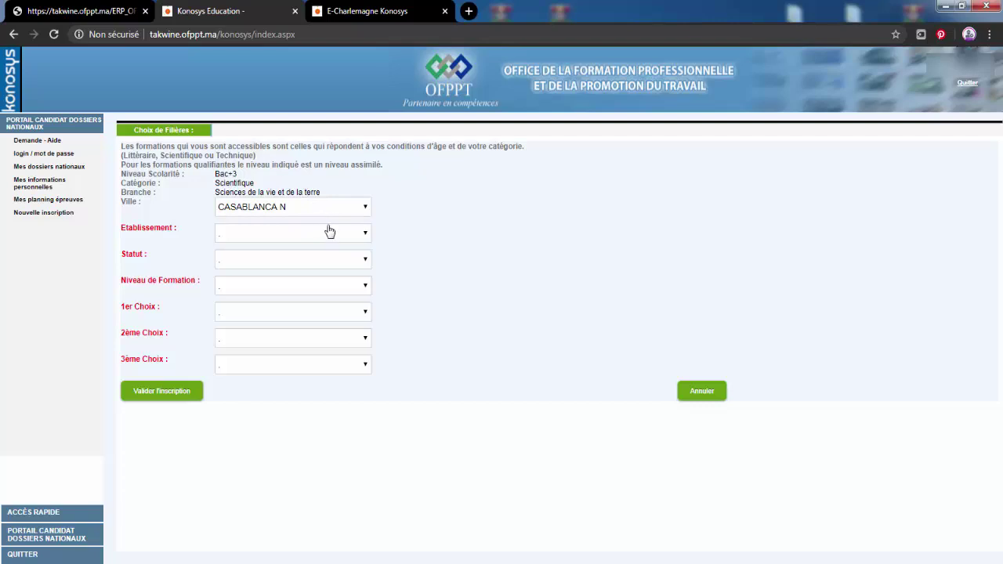
pyautogui.click(362, 234)
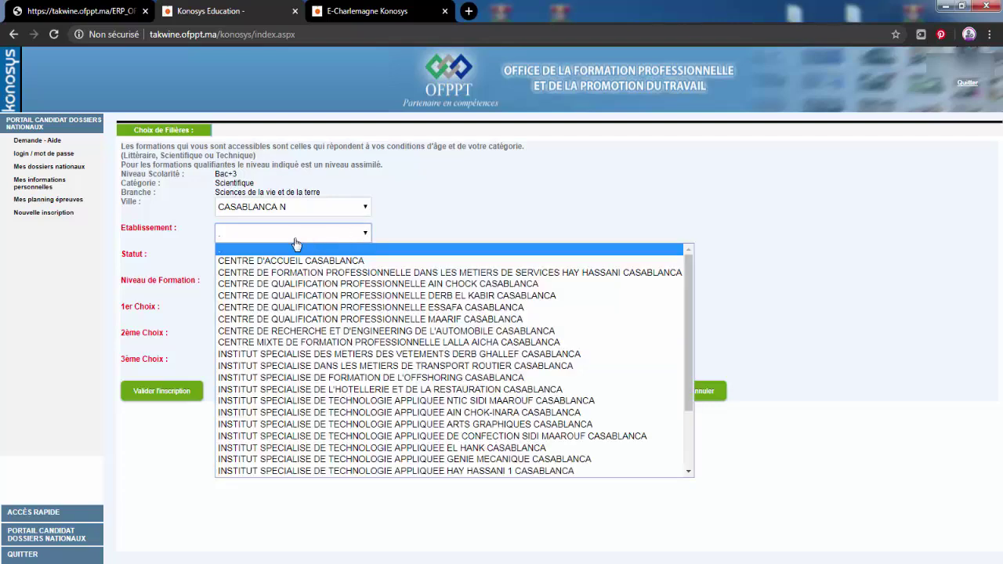
pyautogui.click(401, 413)
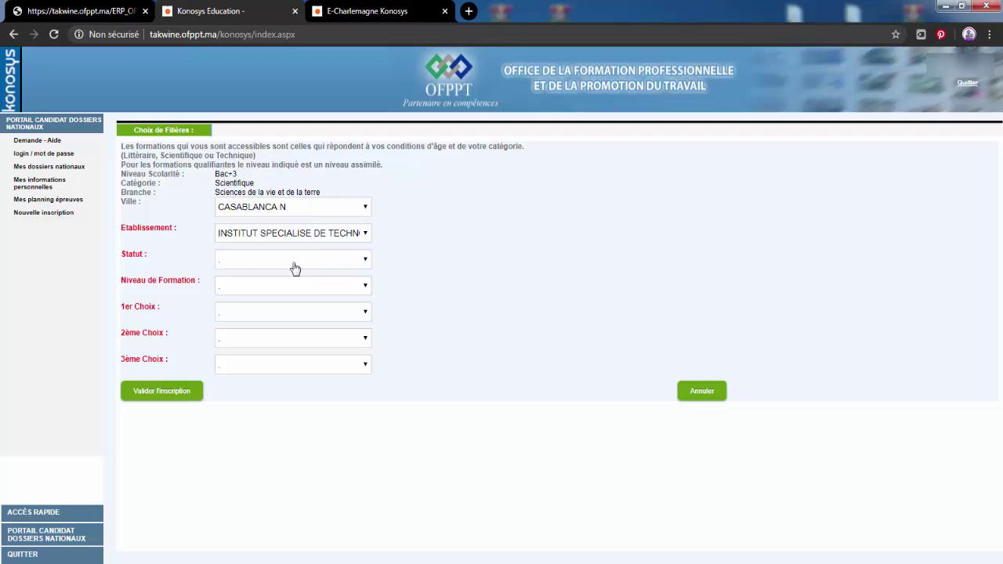
# Step: Set Statut to Diplômante and Niveau de Formation to Technicien spécialisé, and look through the 1er Choix options without selecting one
pyautogui.click(356, 265)
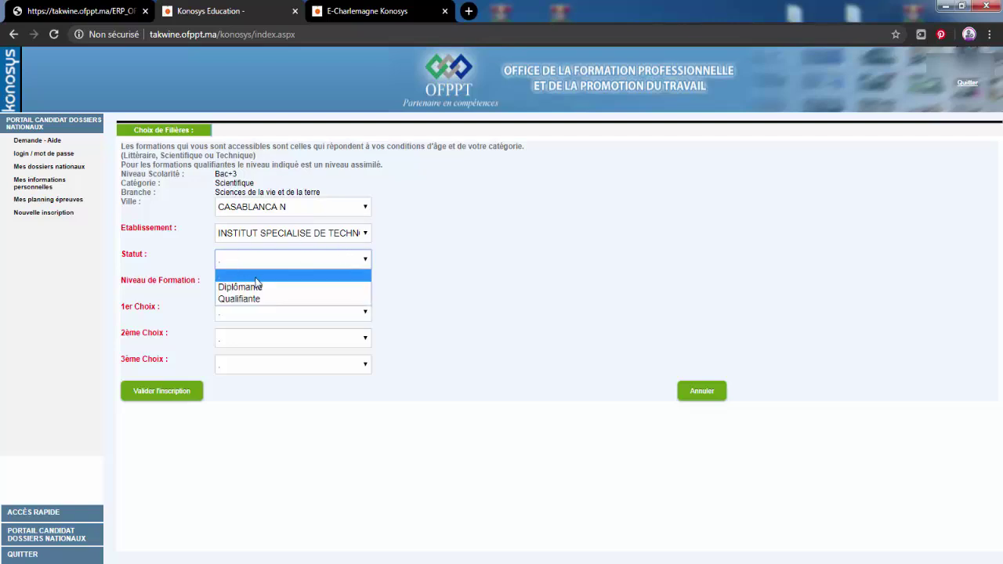
pyautogui.click(279, 288)
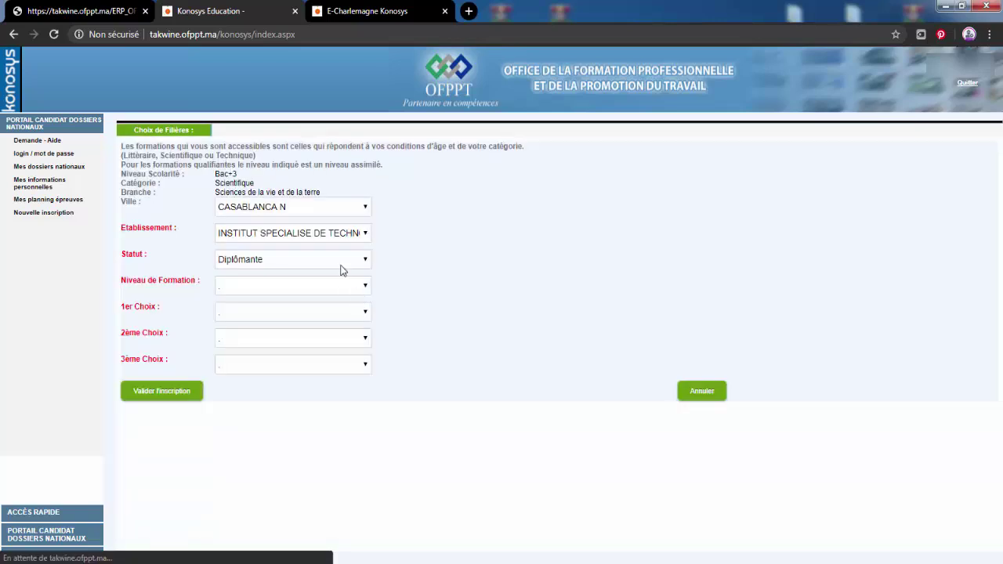
pyautogui.click(364, 288)
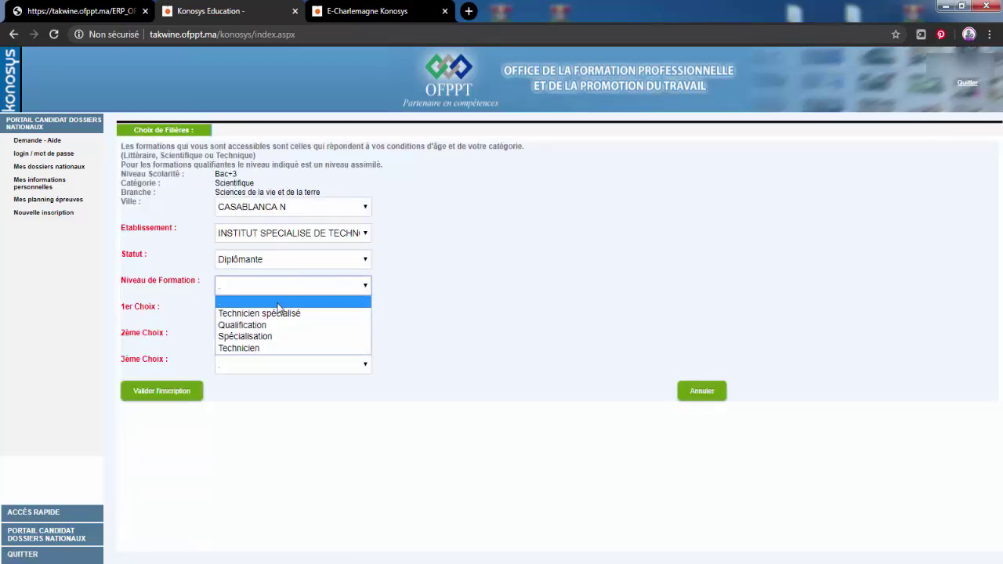
pyautogui.click(301, 313)
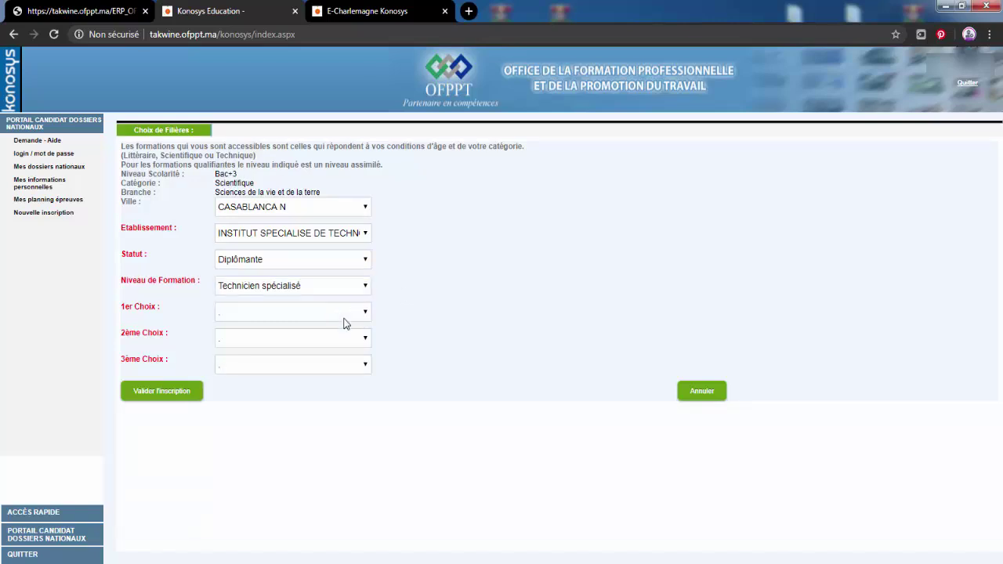
pyautogui.click(355, 313)
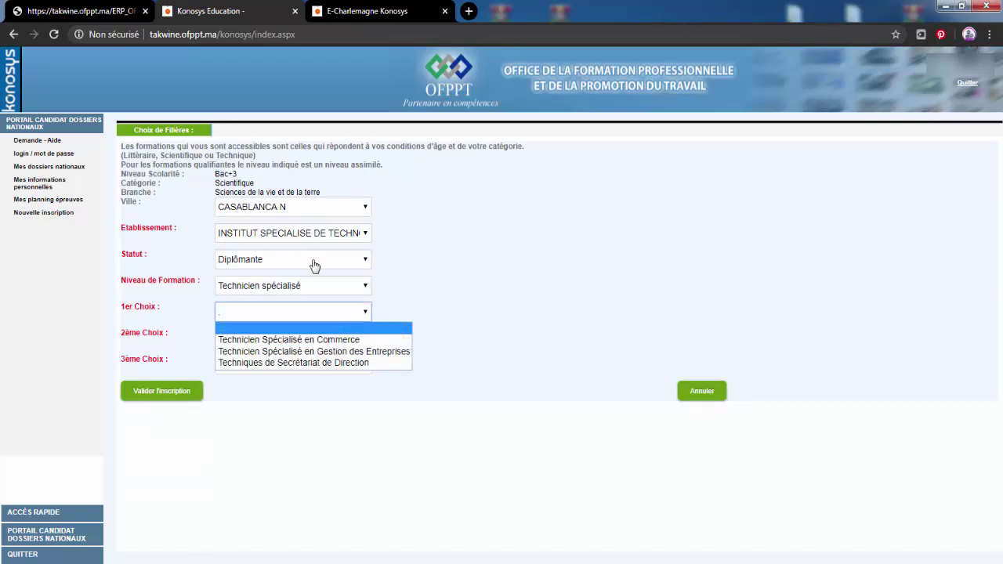
pyautogui.click(413, 332)
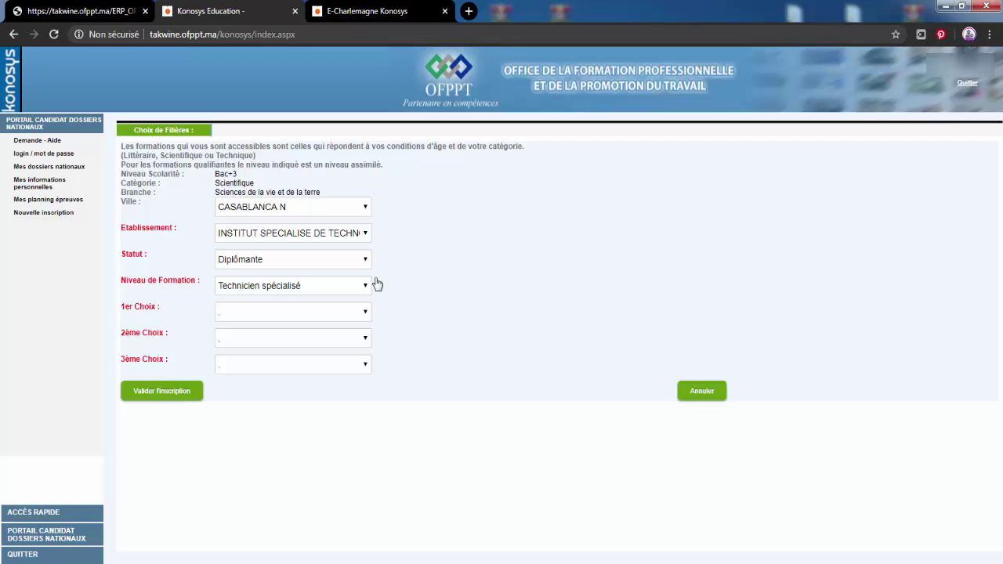
# Step: Choose Technicien Spécialisé en Commerce, Technicien Spécialisé en Gestion des Entreprises and Techniques de Secrétariat de Direction as first to third choices, and validate the inscription
pyautogui.click(355, 318)
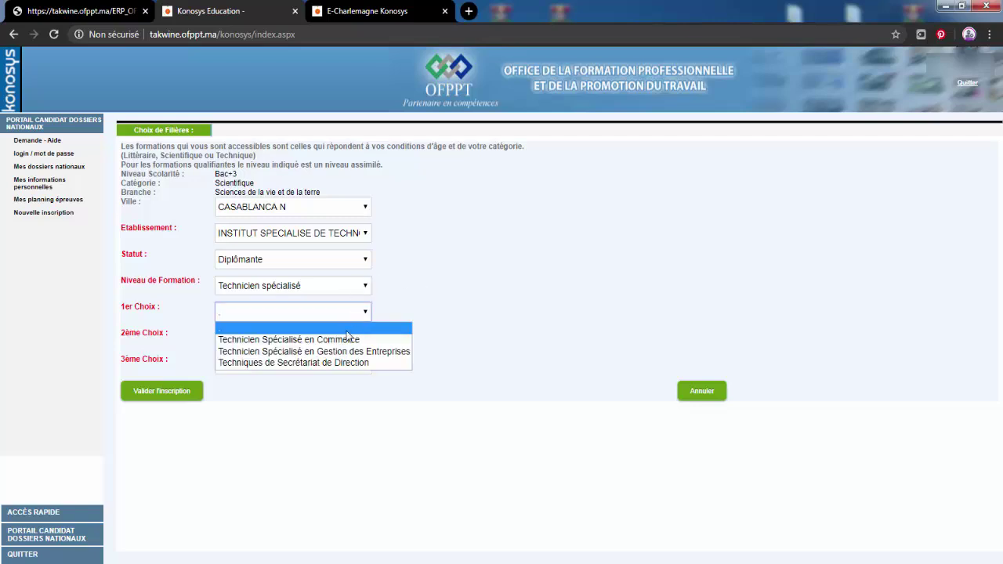
pyautogui.click(353, 339)
pyautogui.click(360, 341)
pyautogui.click(360, 365)
pyautogui.click(359, 365)
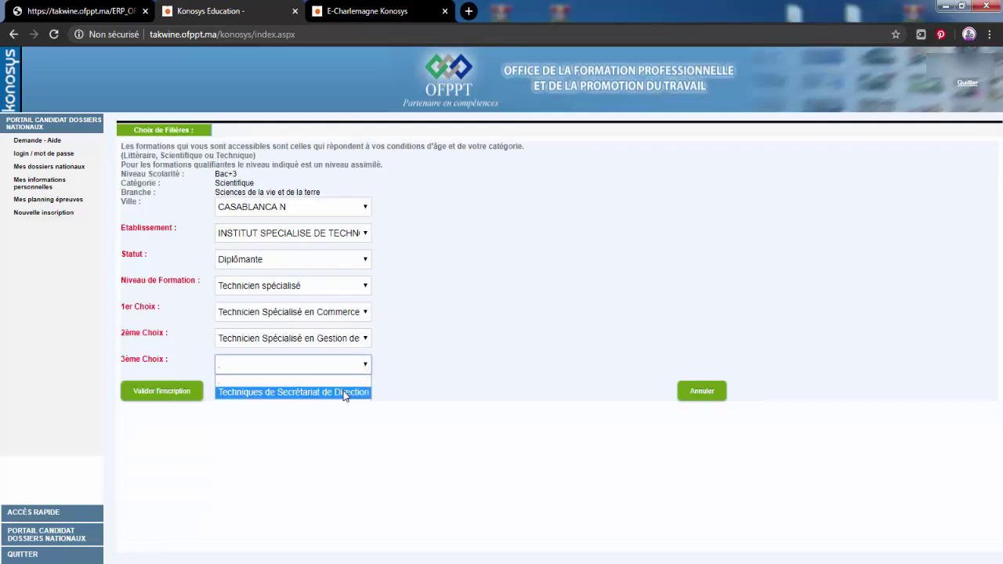
pyautogui.click(343, 388)
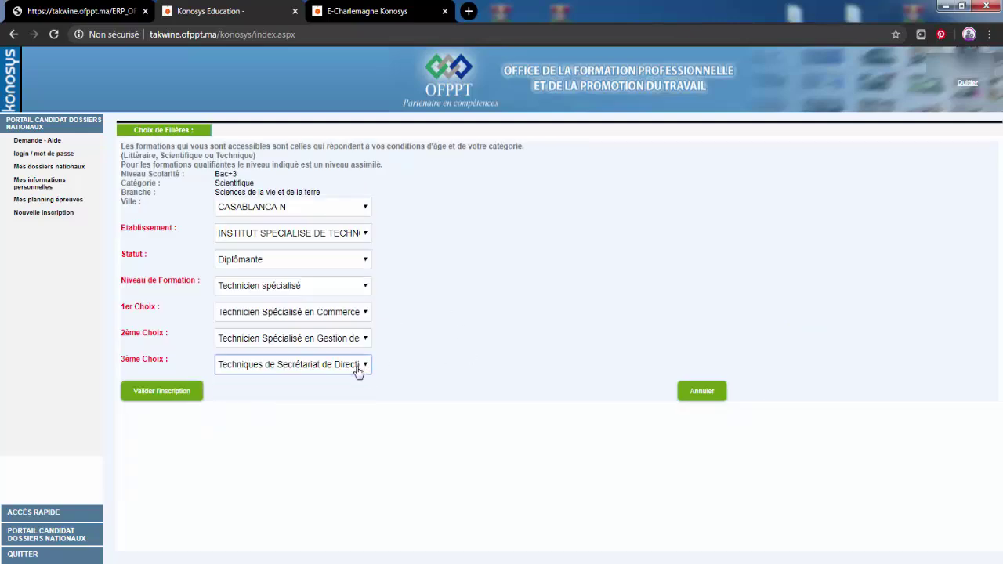
pyautogui.click(164, 392)
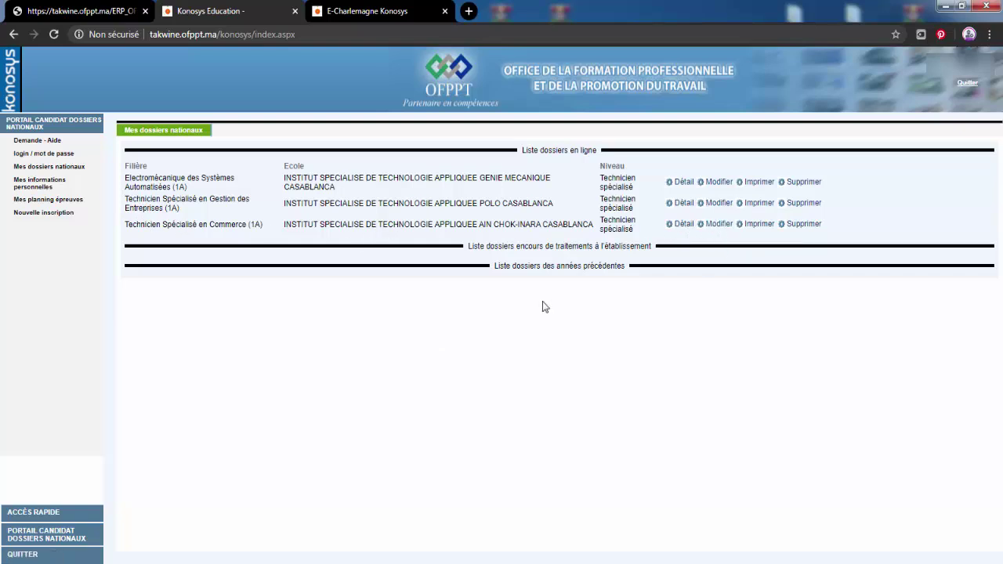
# Step: Review the editable choices of the Technicien Spécialisé en Commerce file without saving changes, and print its form from the national files list
pyautogui.click(716, 225)
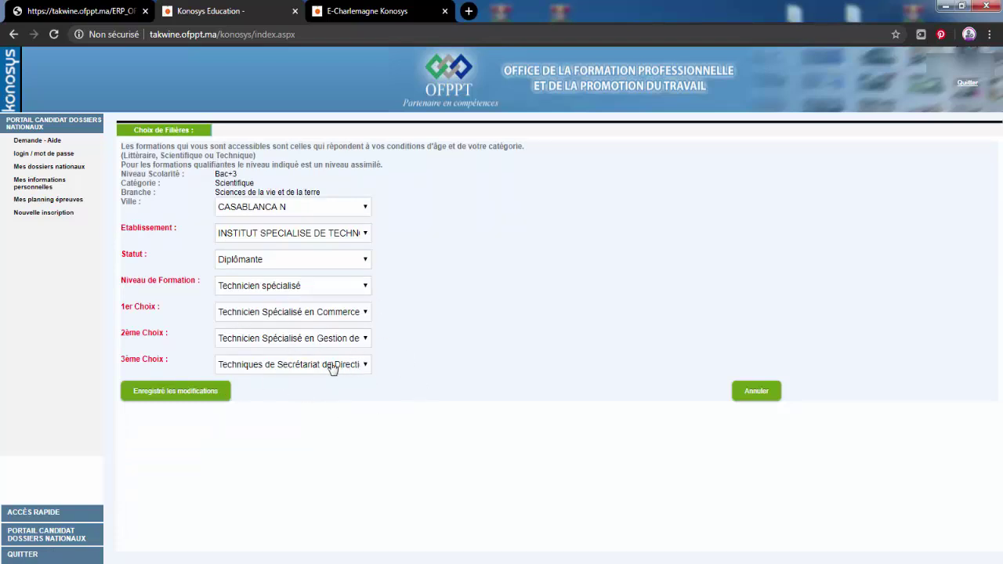
pyautogui.click(759, 395)
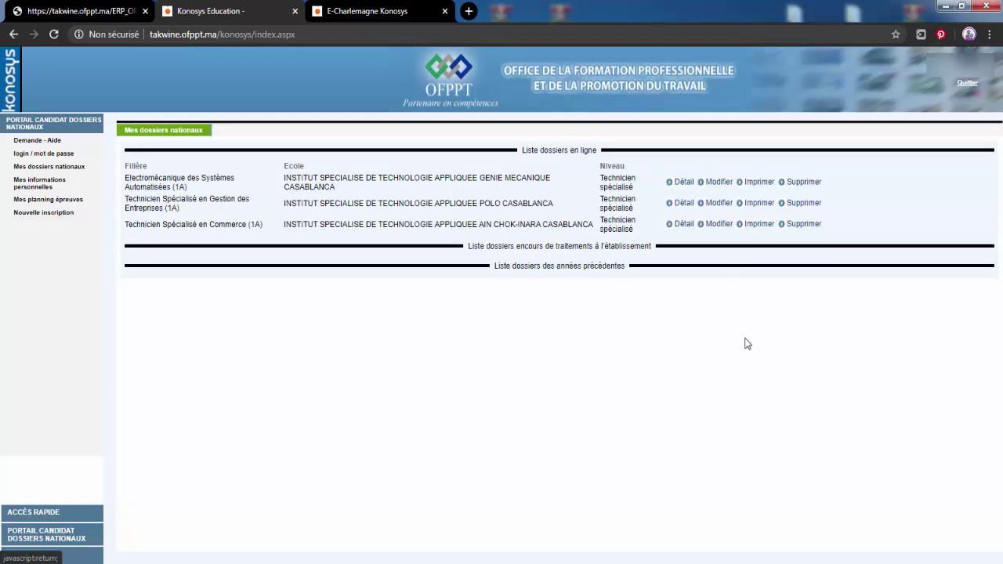
pyautogui.click(759, 225)
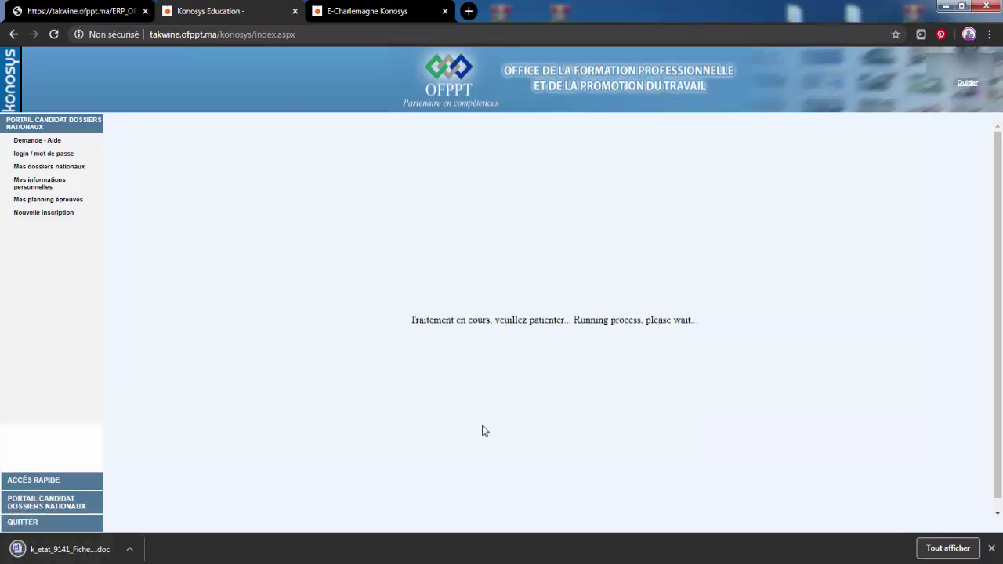
pyautogui.click(13, 35)
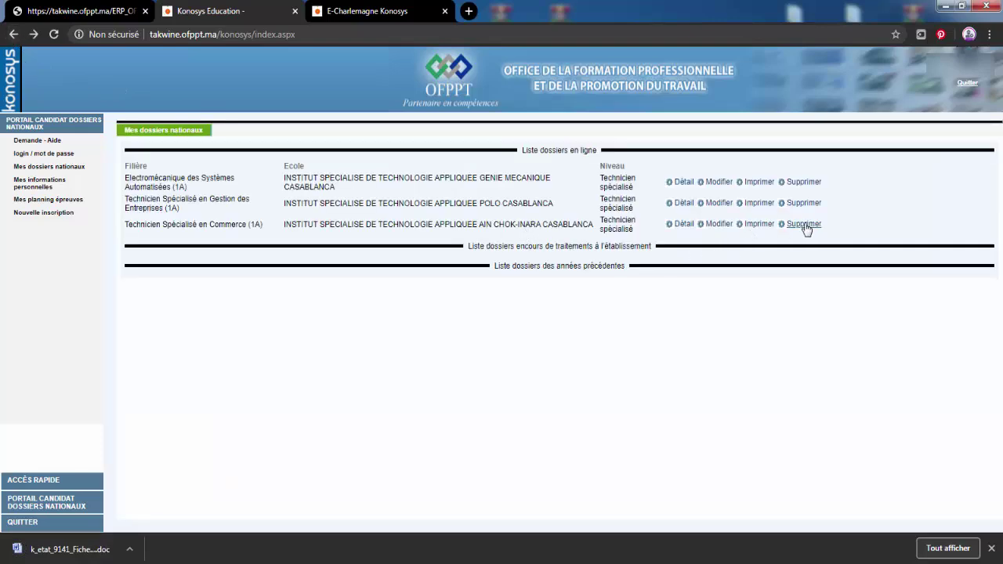